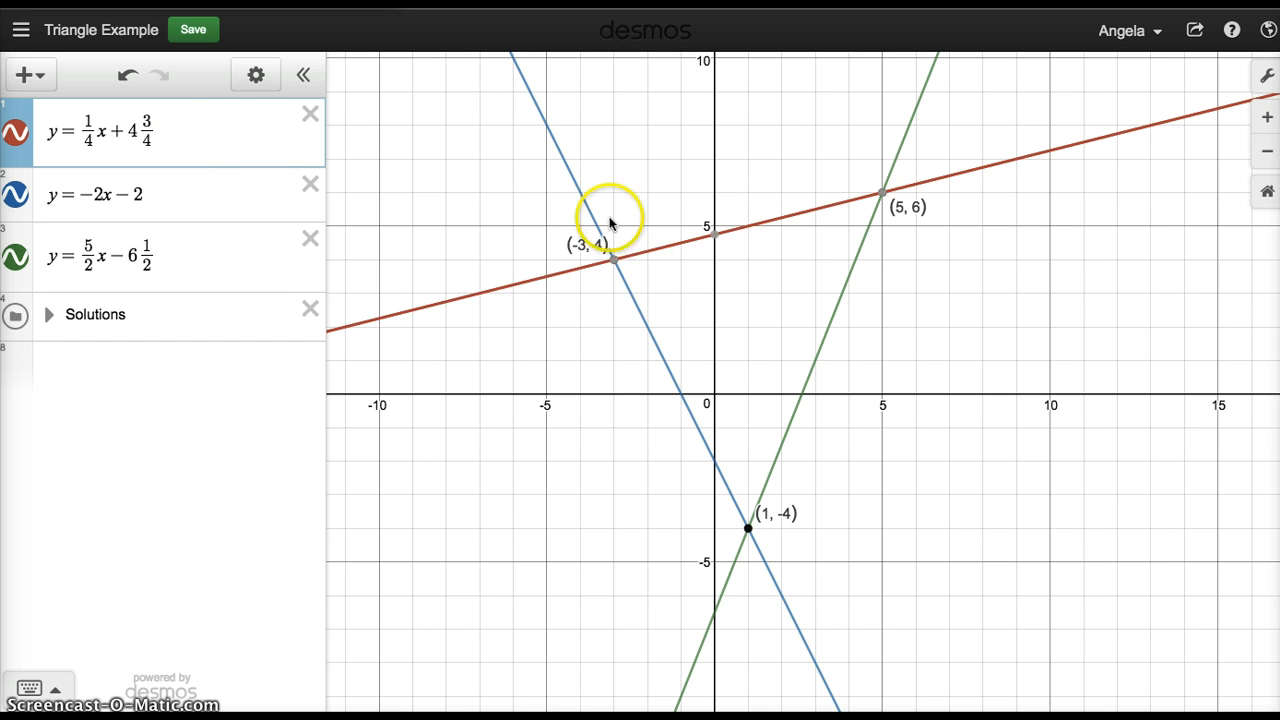
Trace the red line to (5, 6) and add empty domain braces after y = ¼x + 4¾.
mouse_move(615, 264)
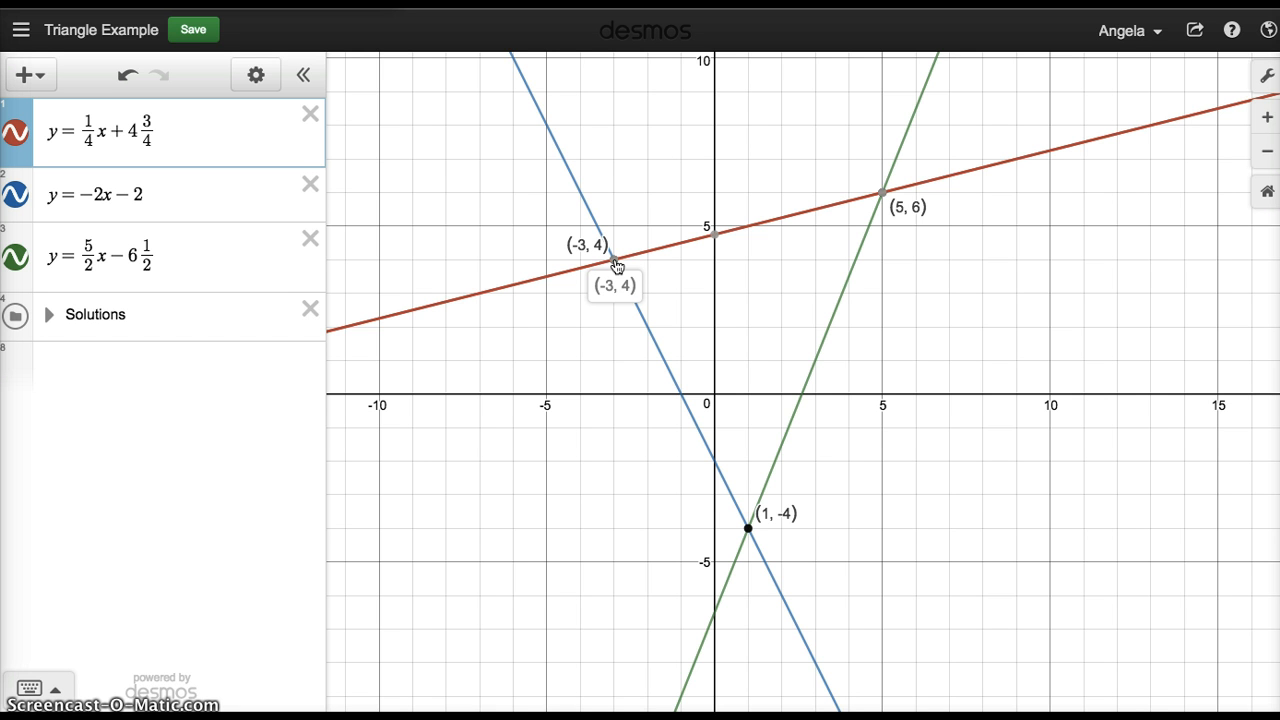
left_click_drag(780, 217, 888, 200)
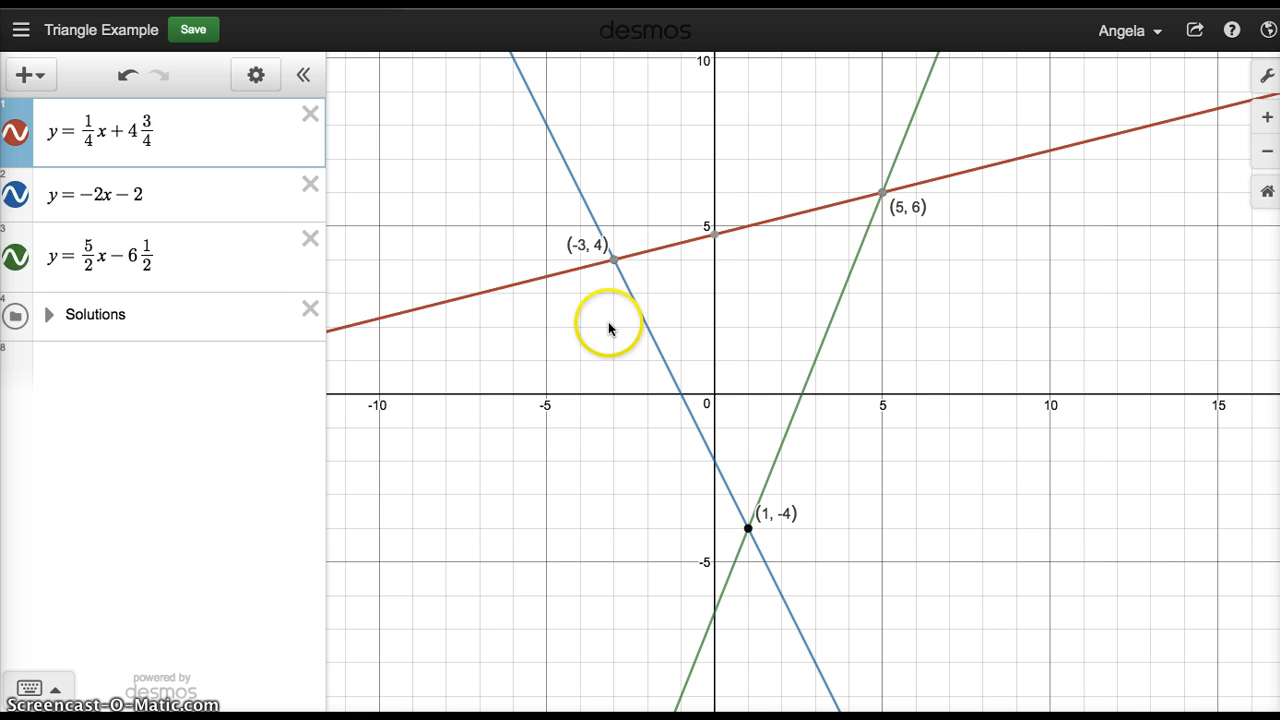
left_click(58, 690)
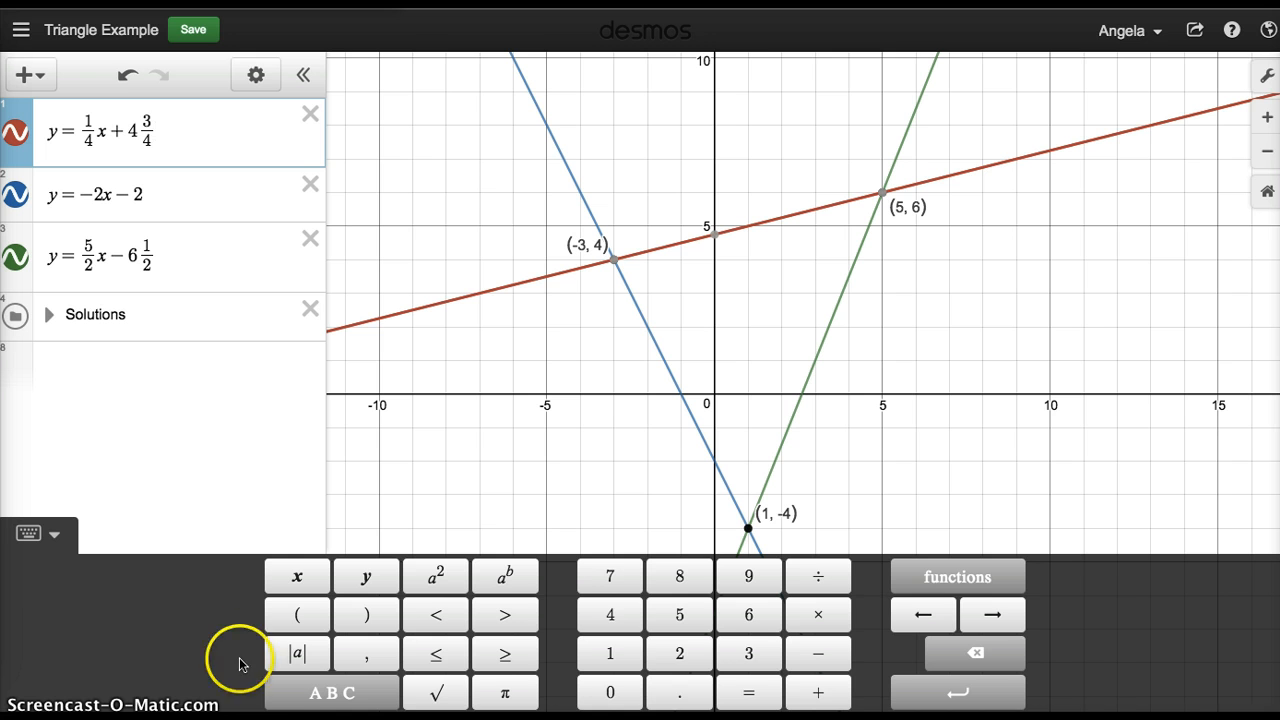
left_click(312, 693)
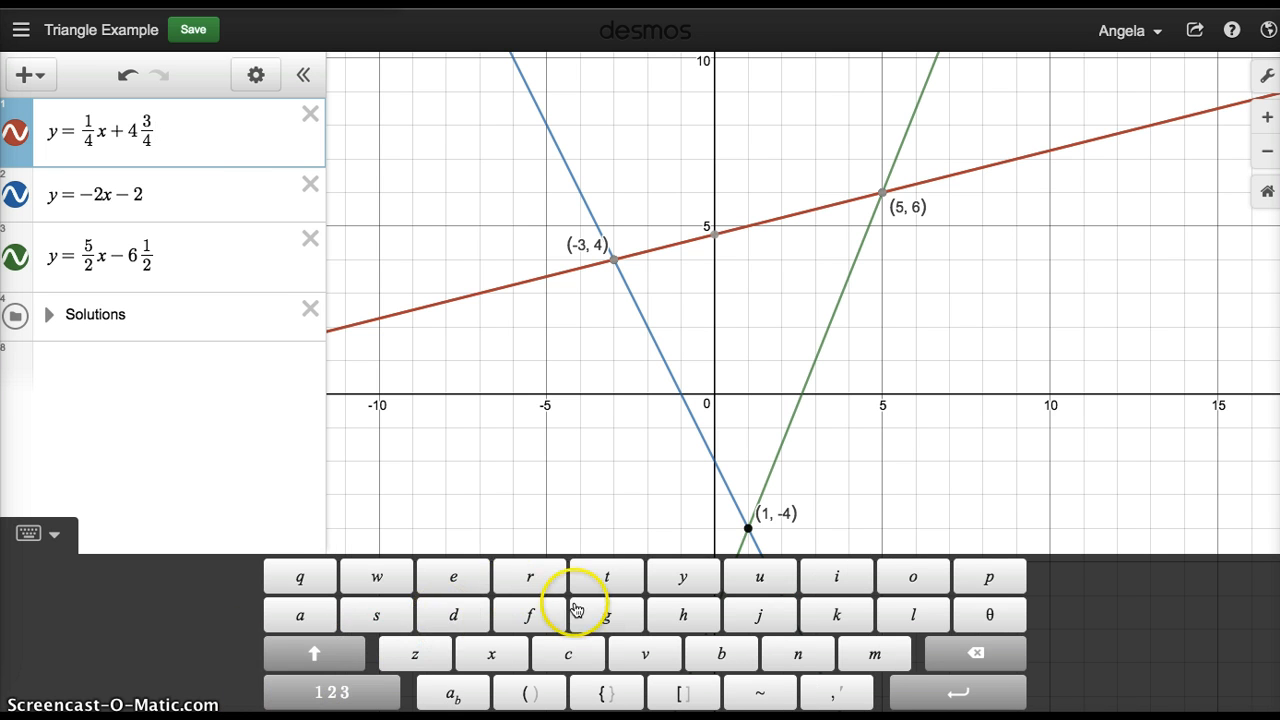
left_click(614, 695)
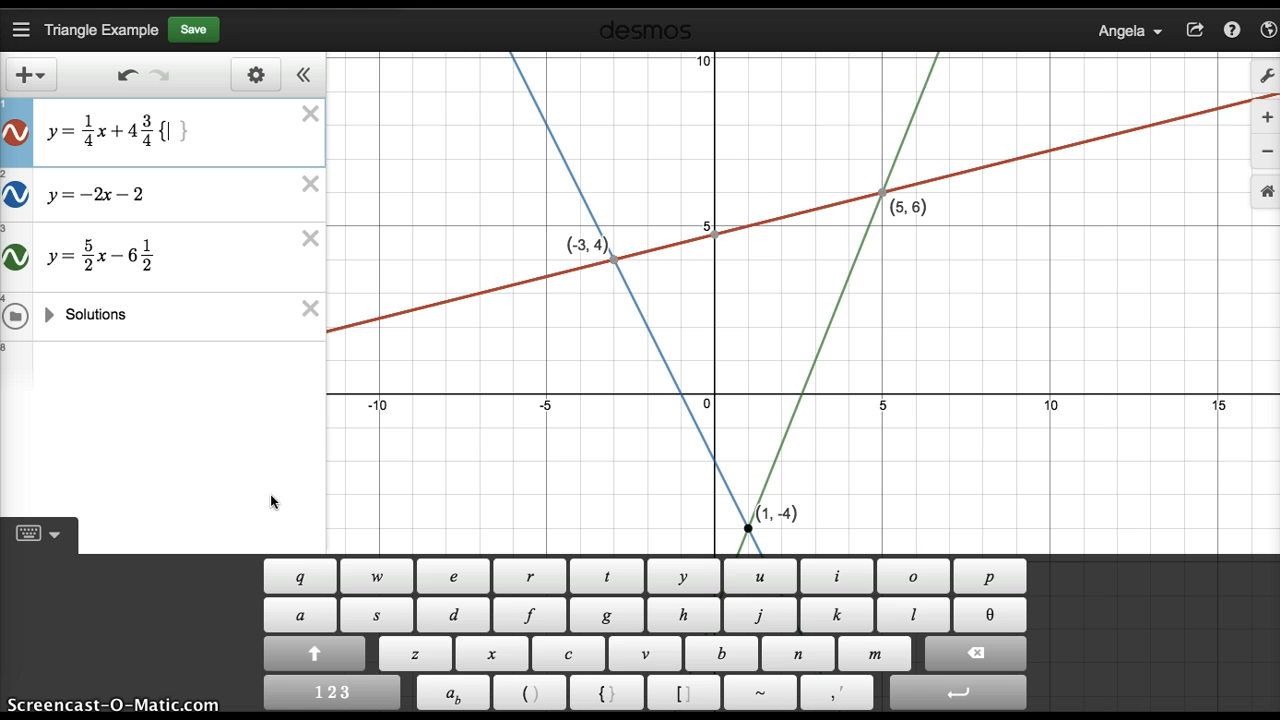
left_click(314, 693)
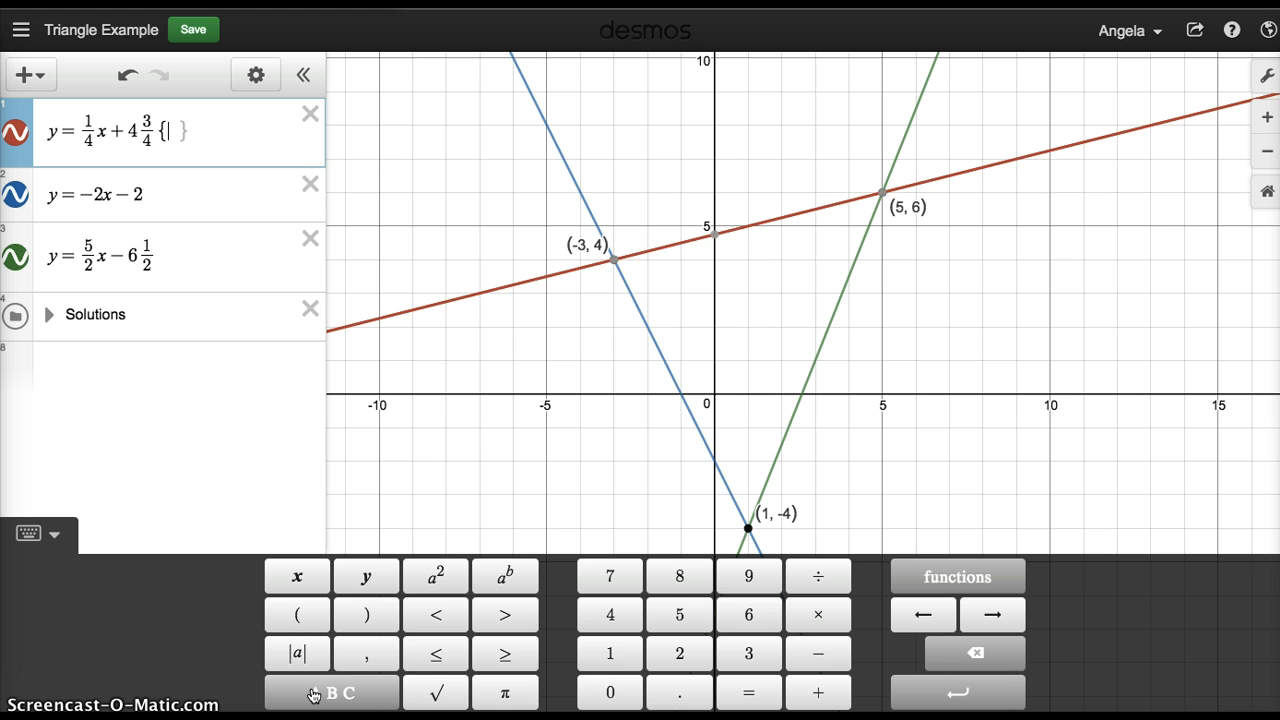
Fill the braces with −3 ≤ x ≤ 5 and check the segment's endpoint at (-3, 4).
type("-3")
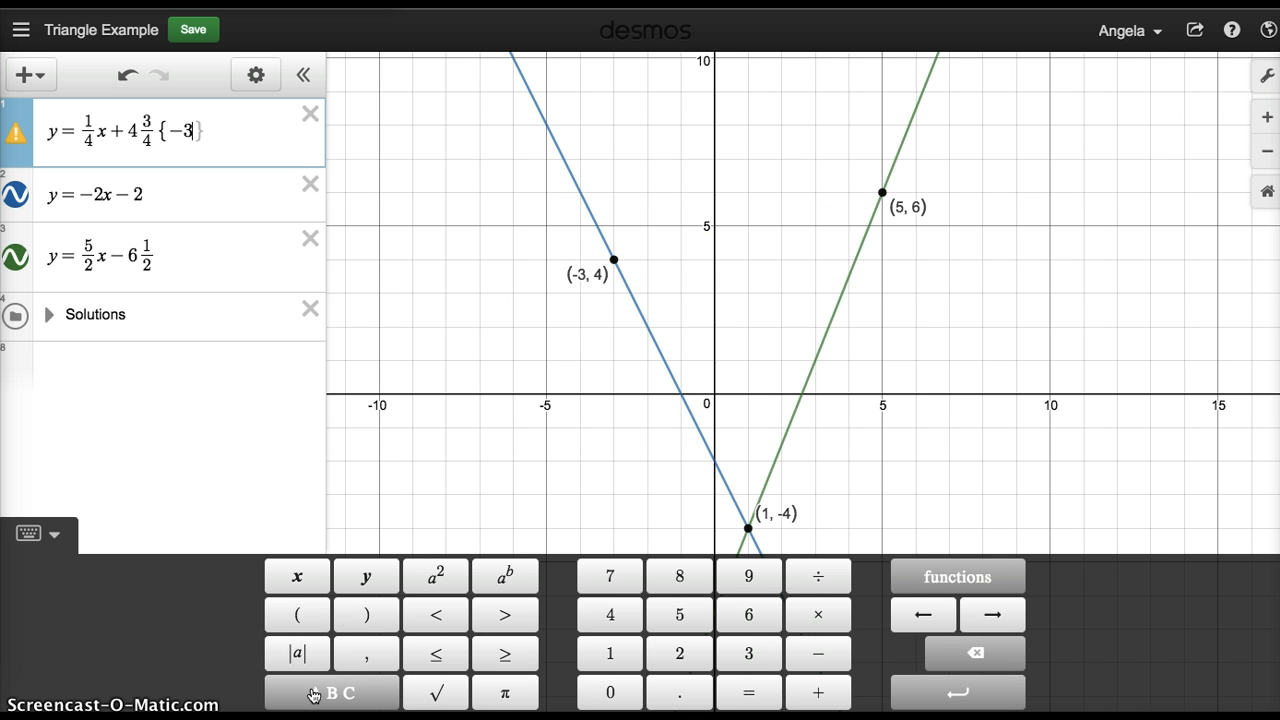
left_click(438, 653)
type("x")
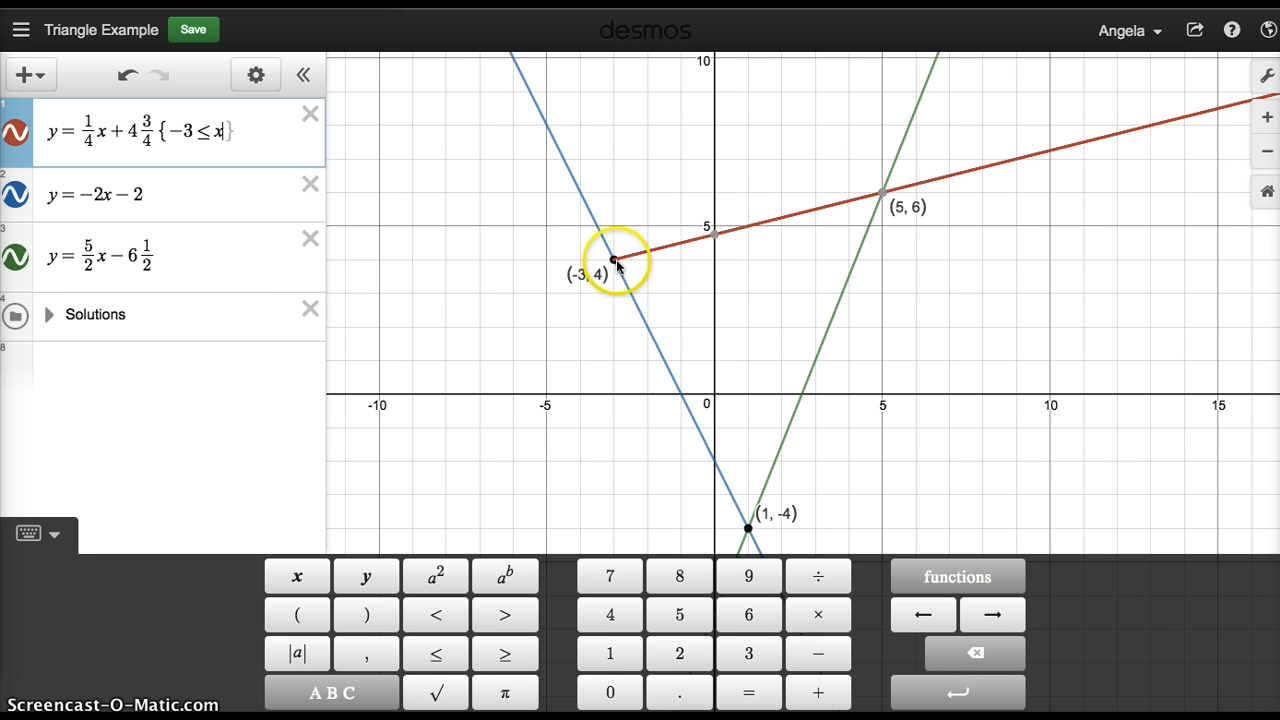
mouse_move(891, 203)
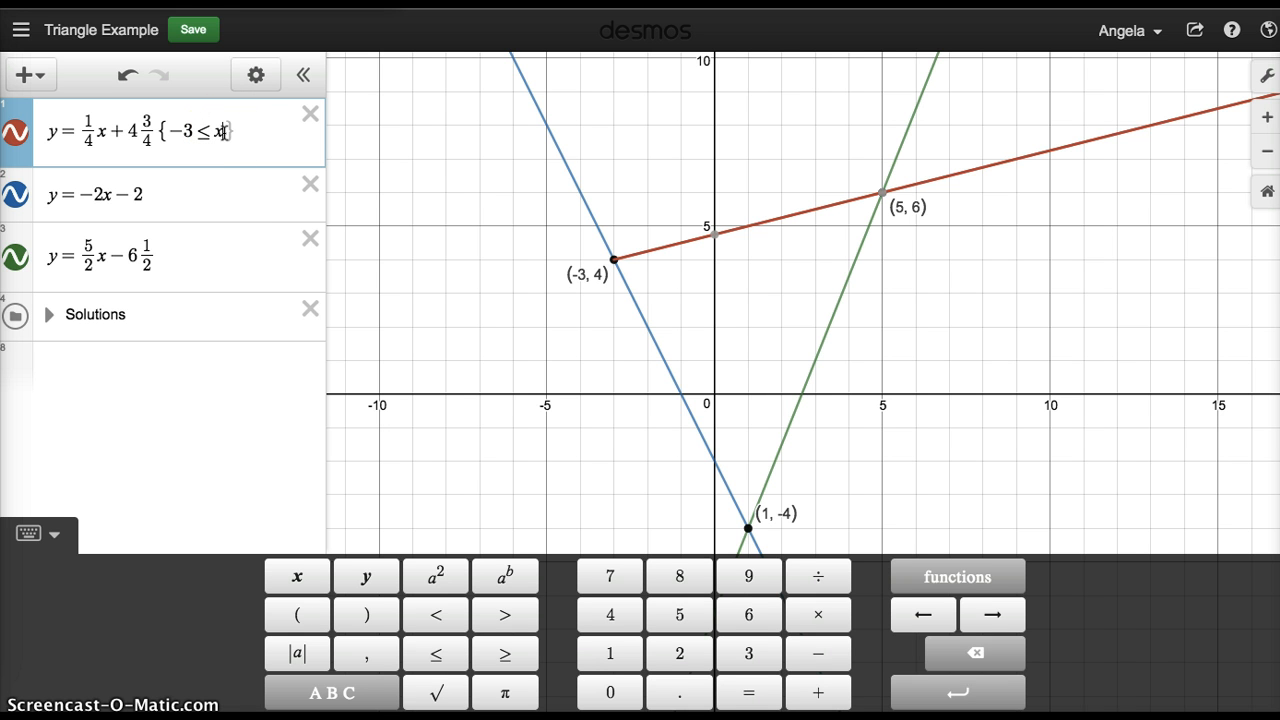
left_click(437, 657)
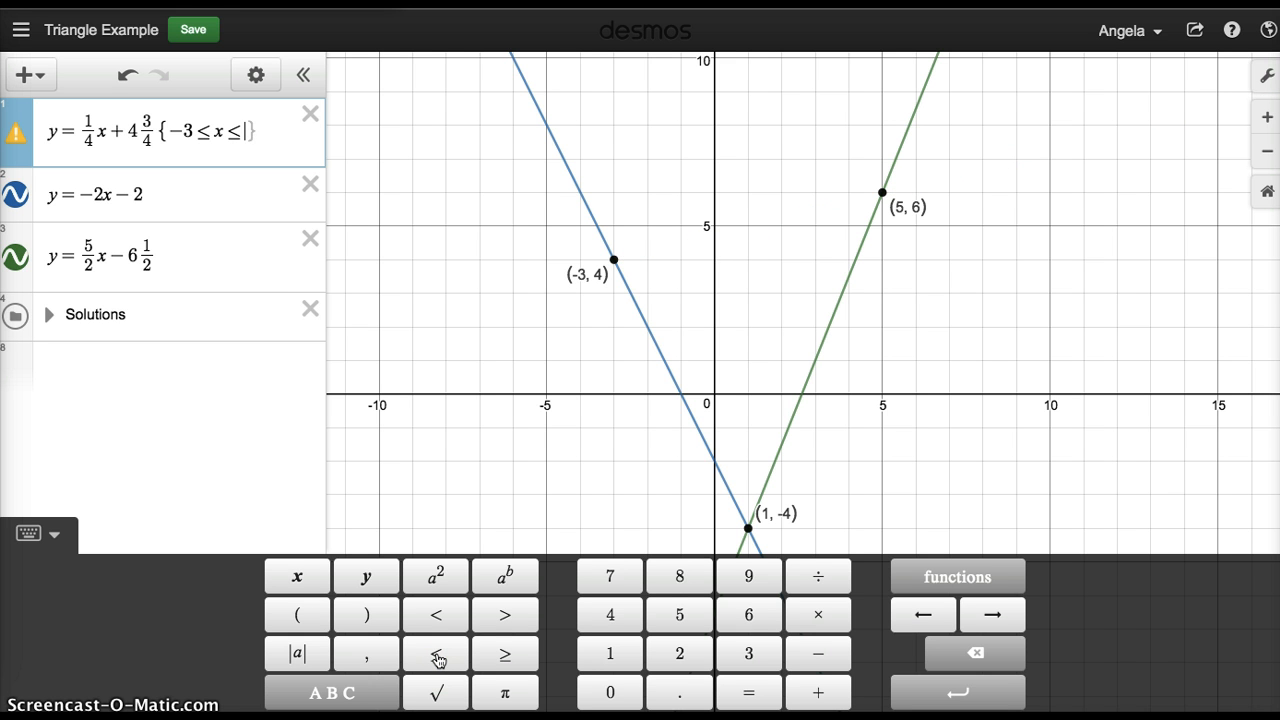
type("5")
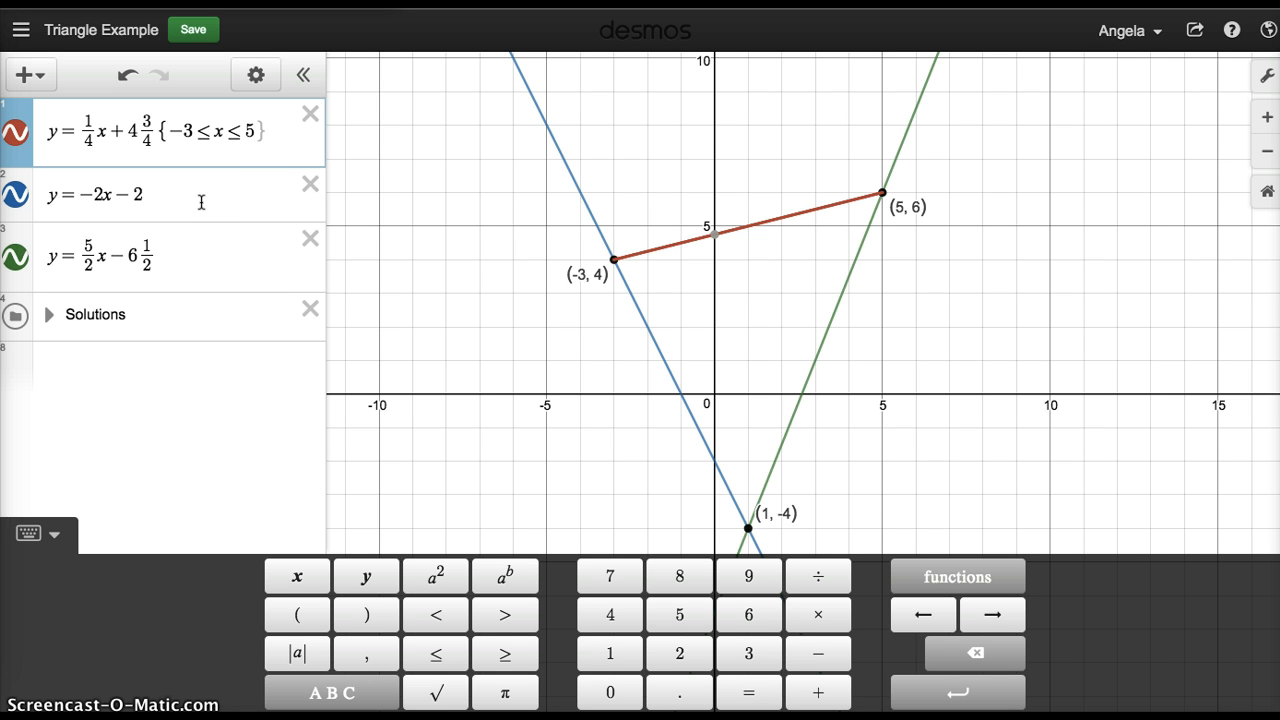
left_click(615, 261)
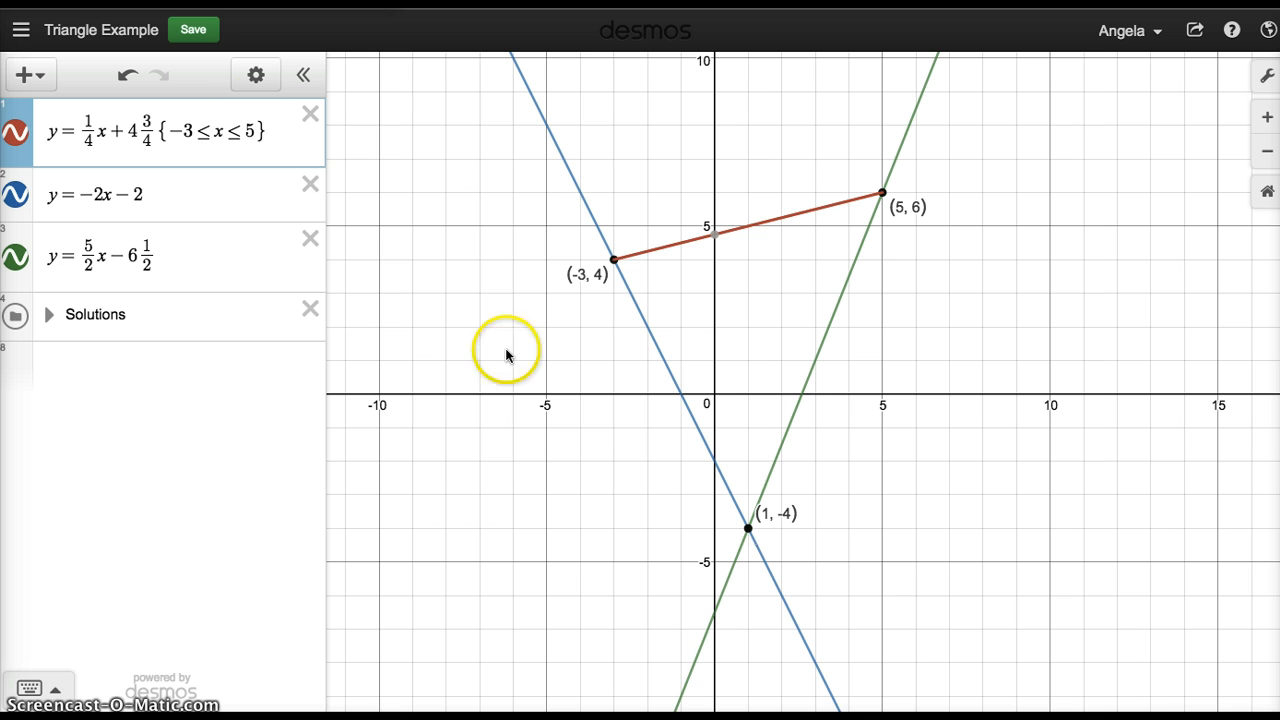
Add the domain {−3 ≤ x ≤ 1} to y = −2x − 2, checking the endpoint (1, -4).
left_click(182, 208)
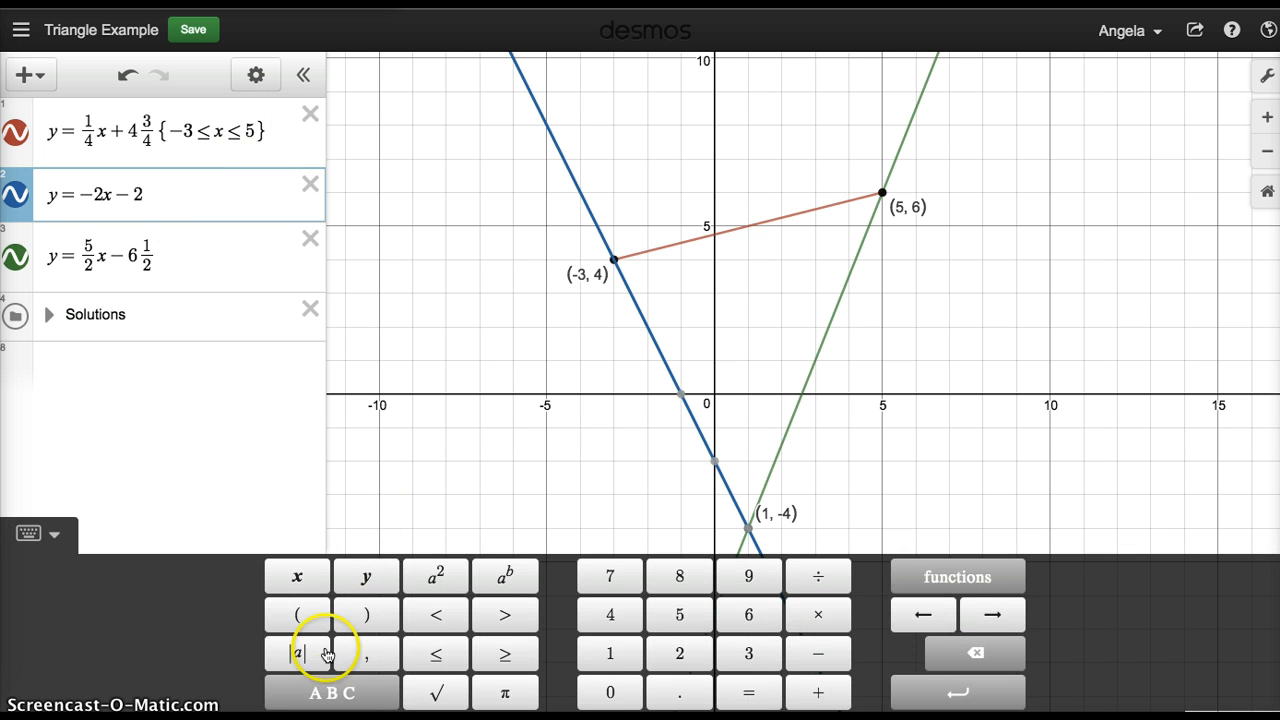
left_click(332, 692)
left_click(604, 694)
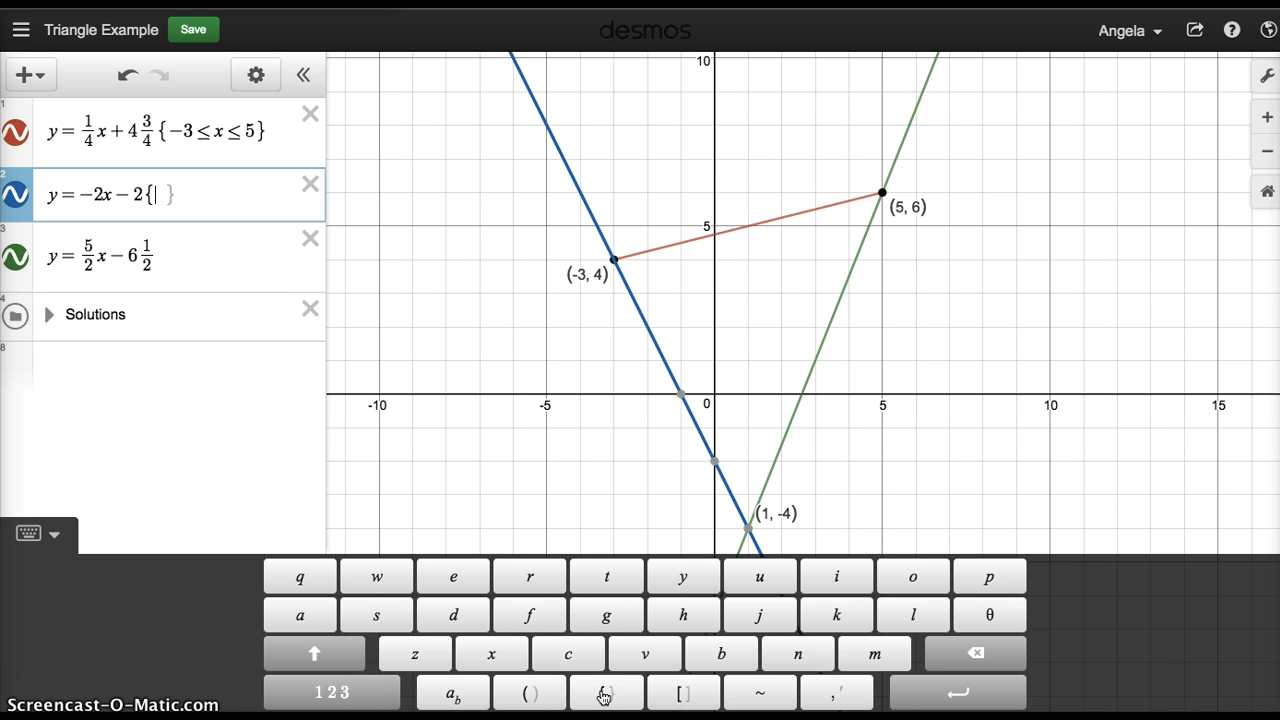
type("-3")
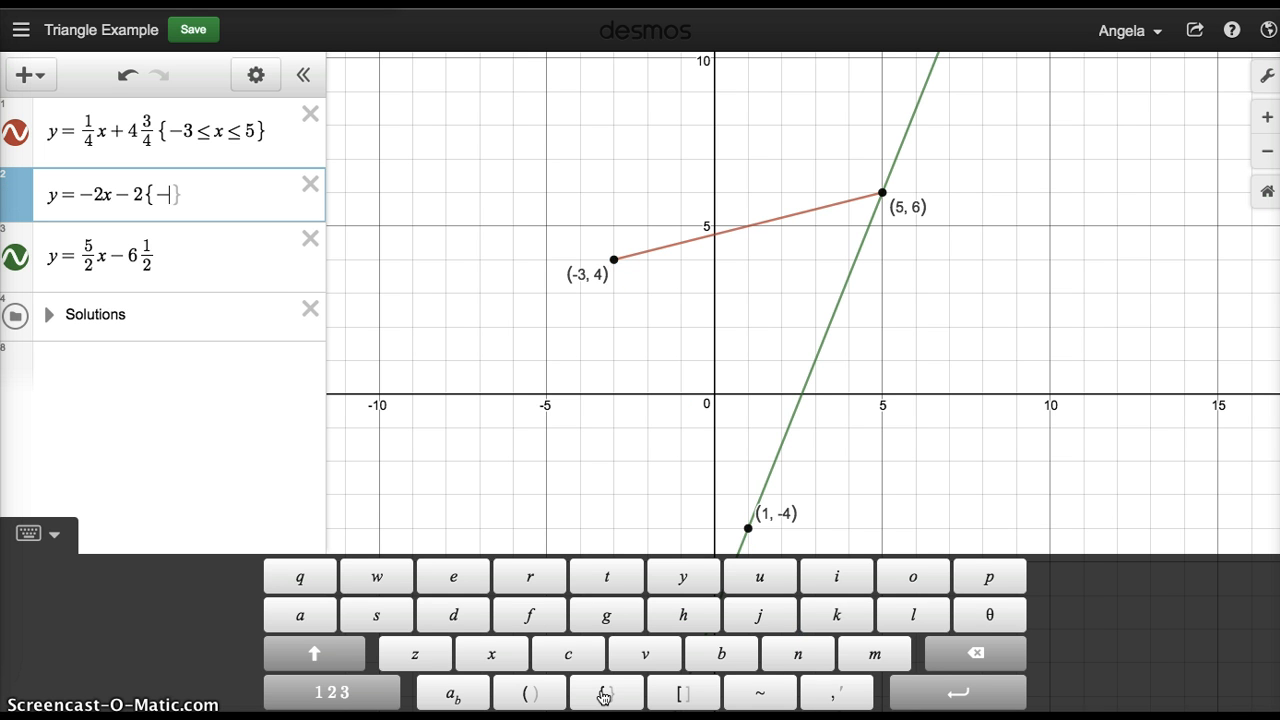
left_click(330, 692)
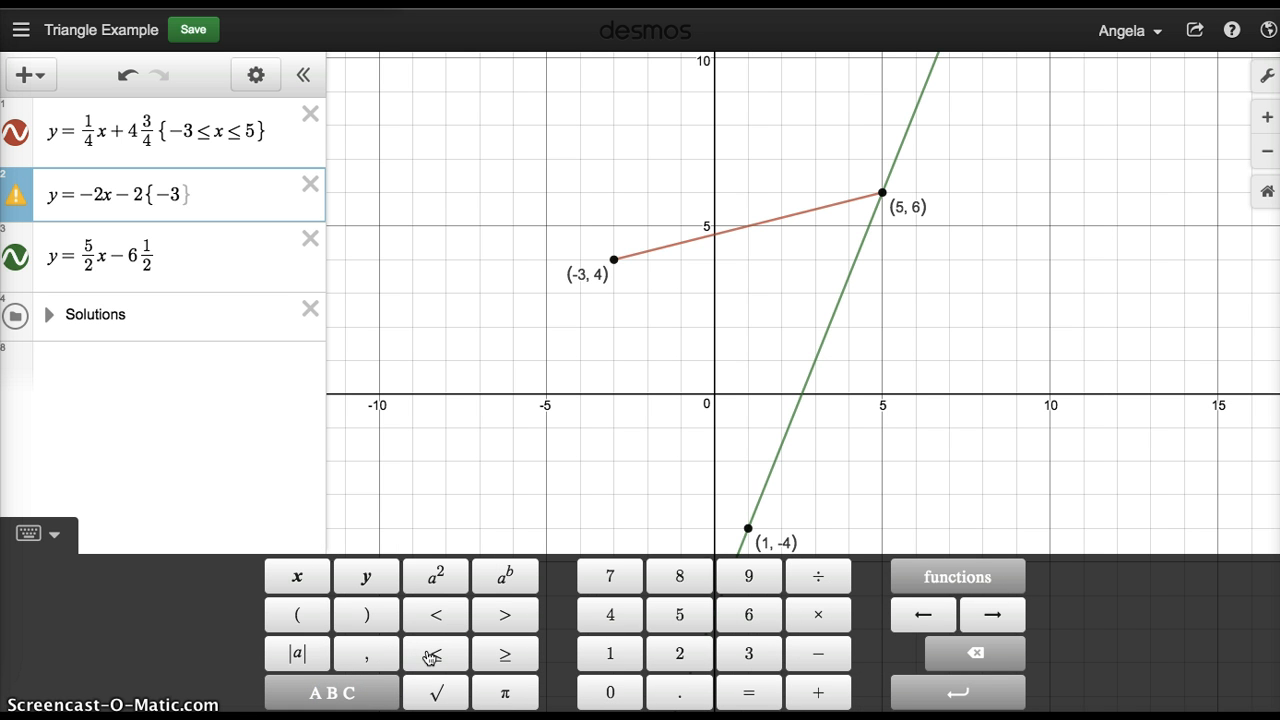
left_click(430, 657)
type("x")
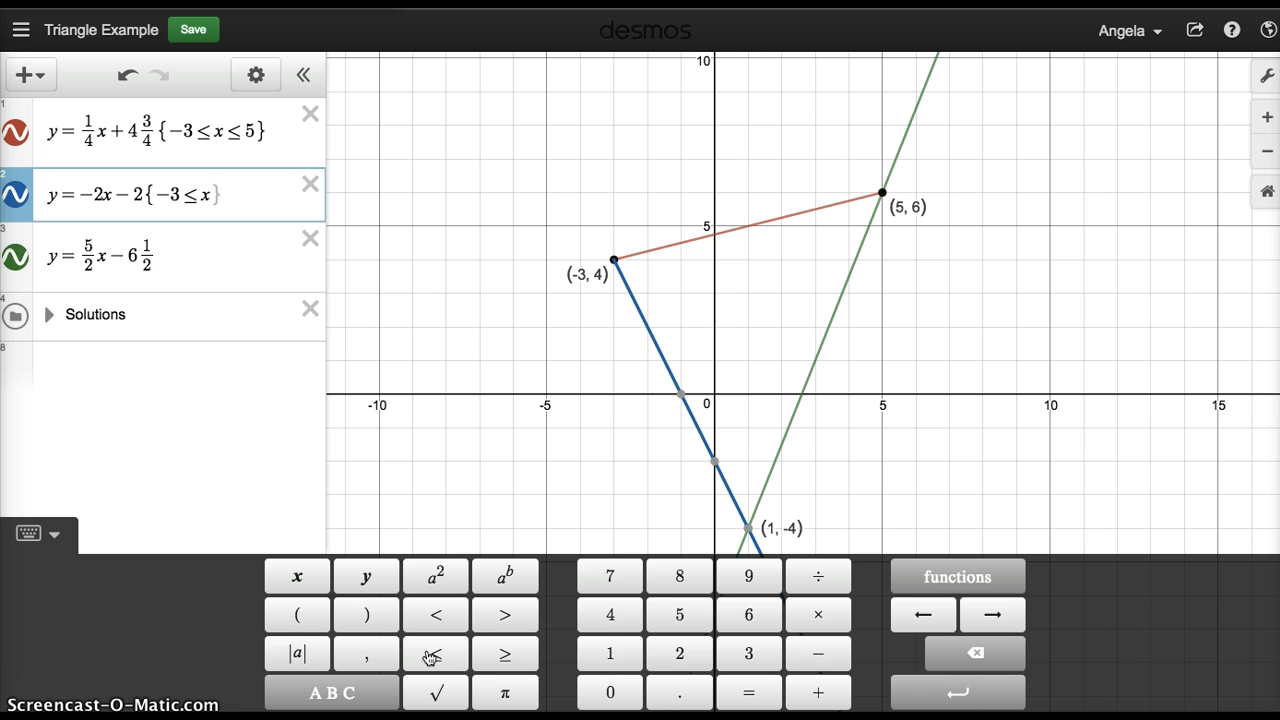
left_click(750, 530)
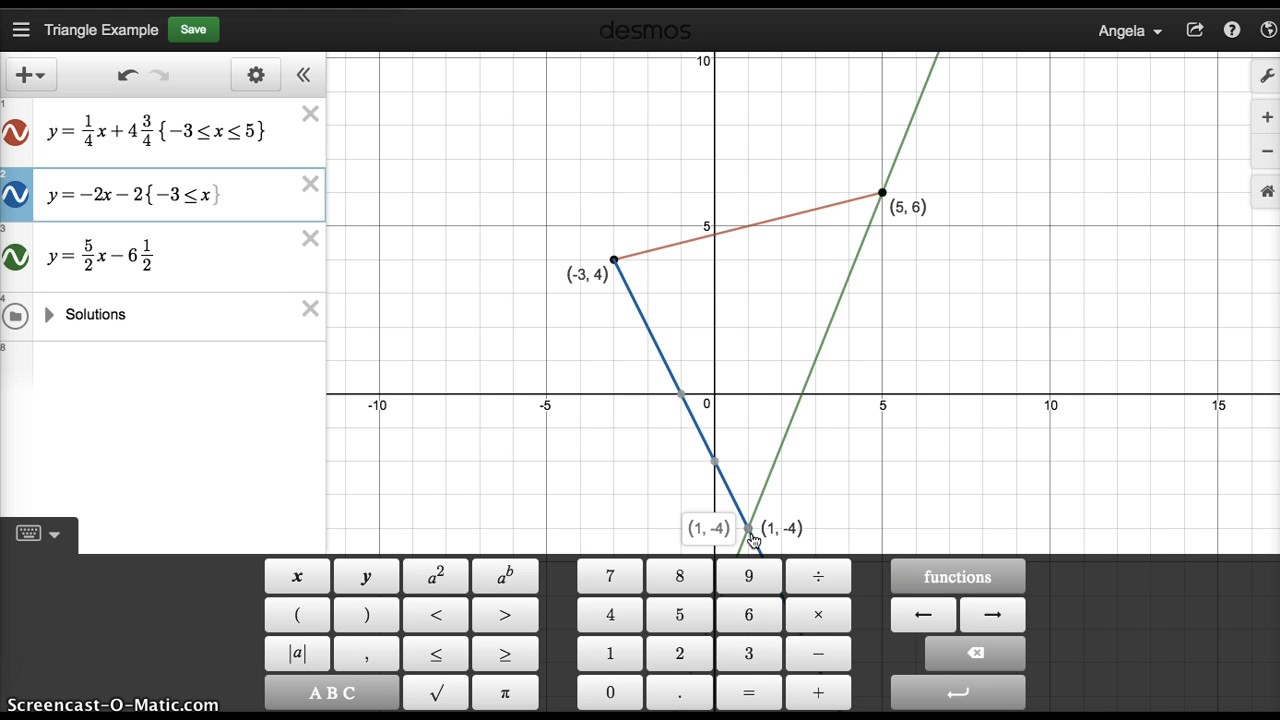
left_click(437, 655)
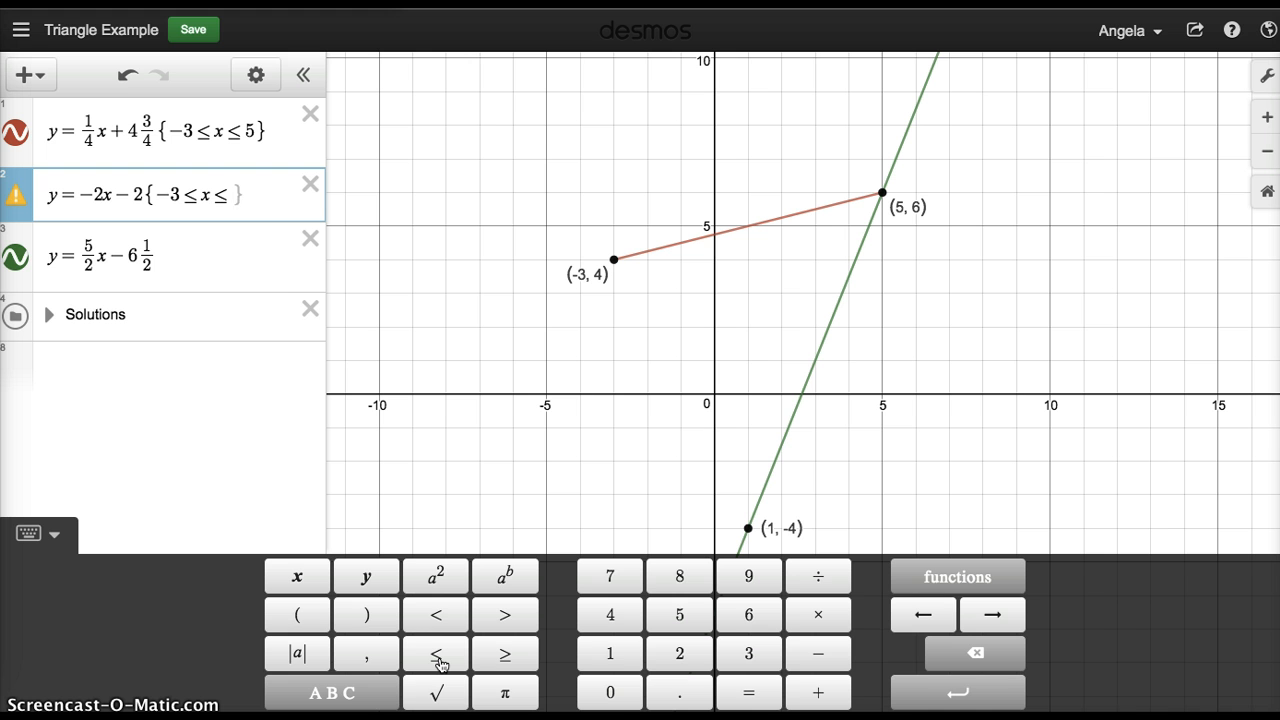
type("1")
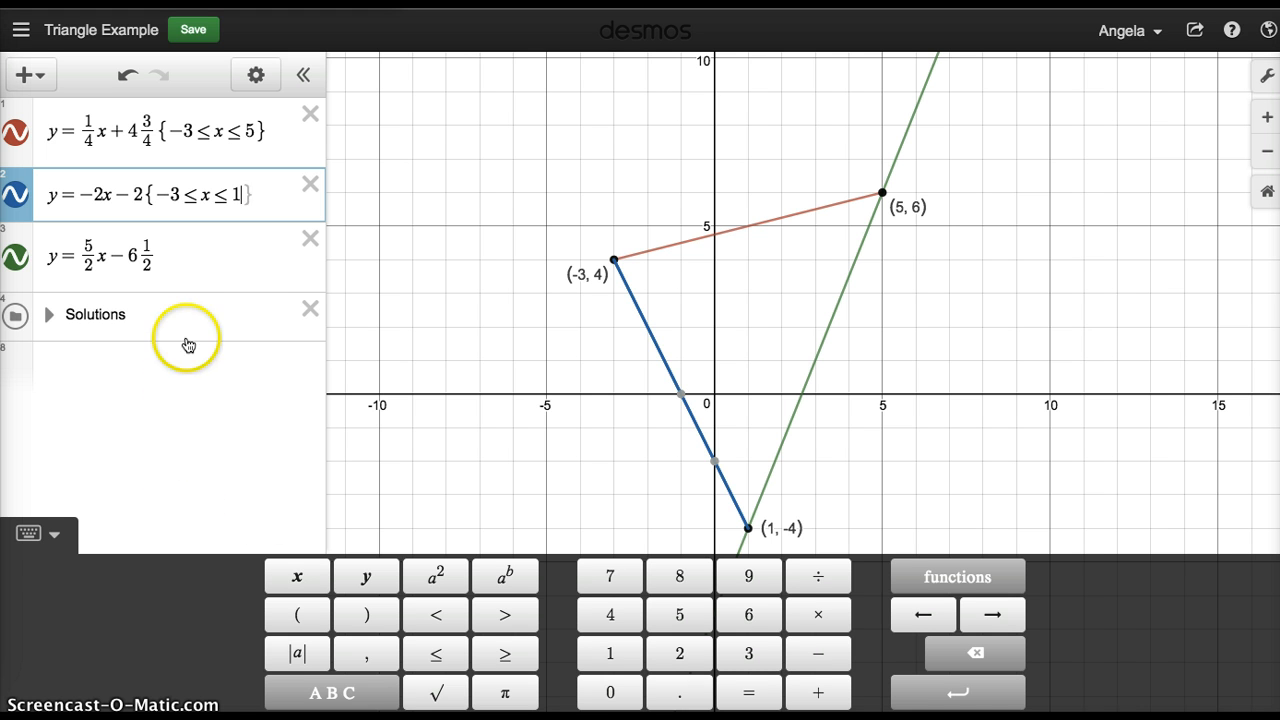
left_click(180, 247)
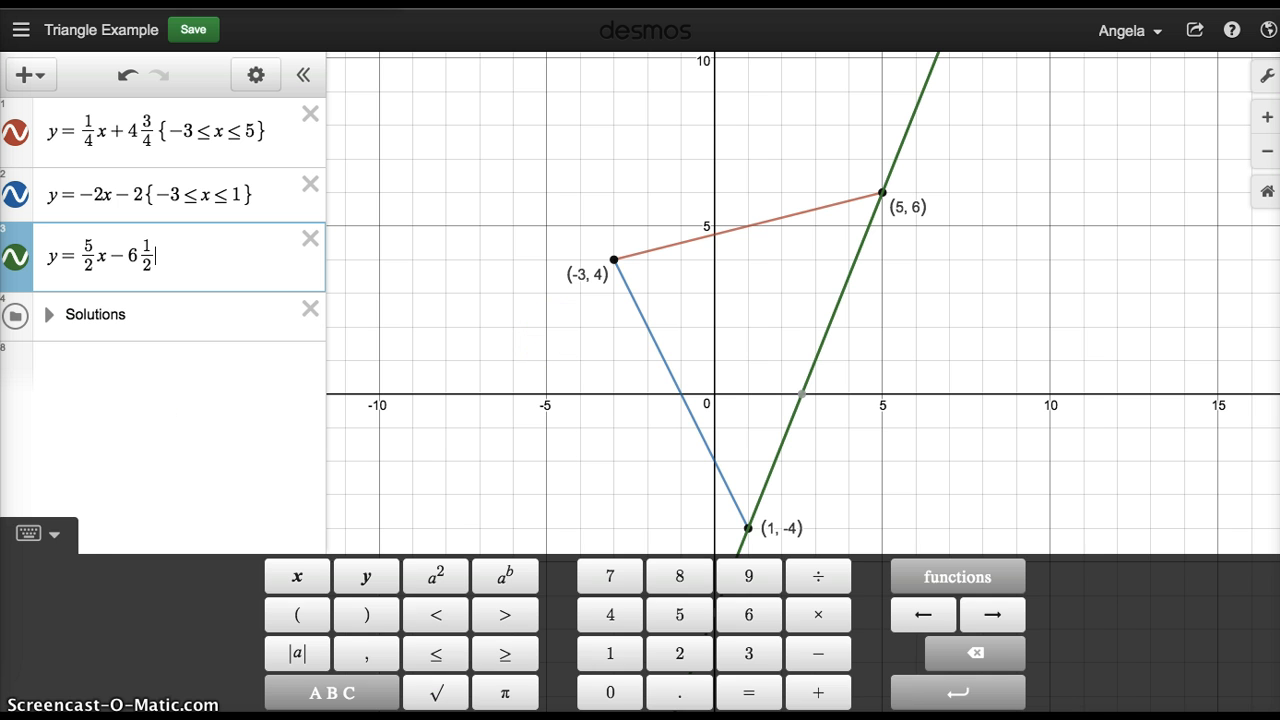
Add empty domain braces after the third, green equation.
left_click(57, 539)
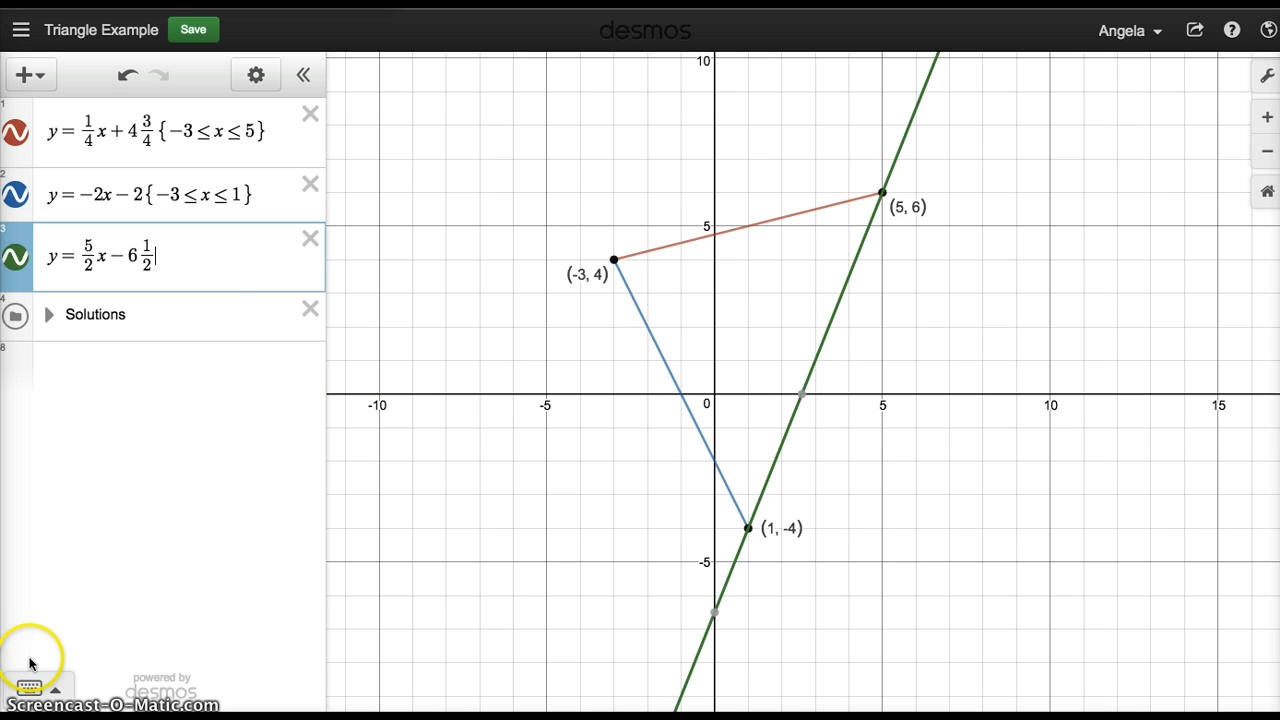
left_click(29, 688)
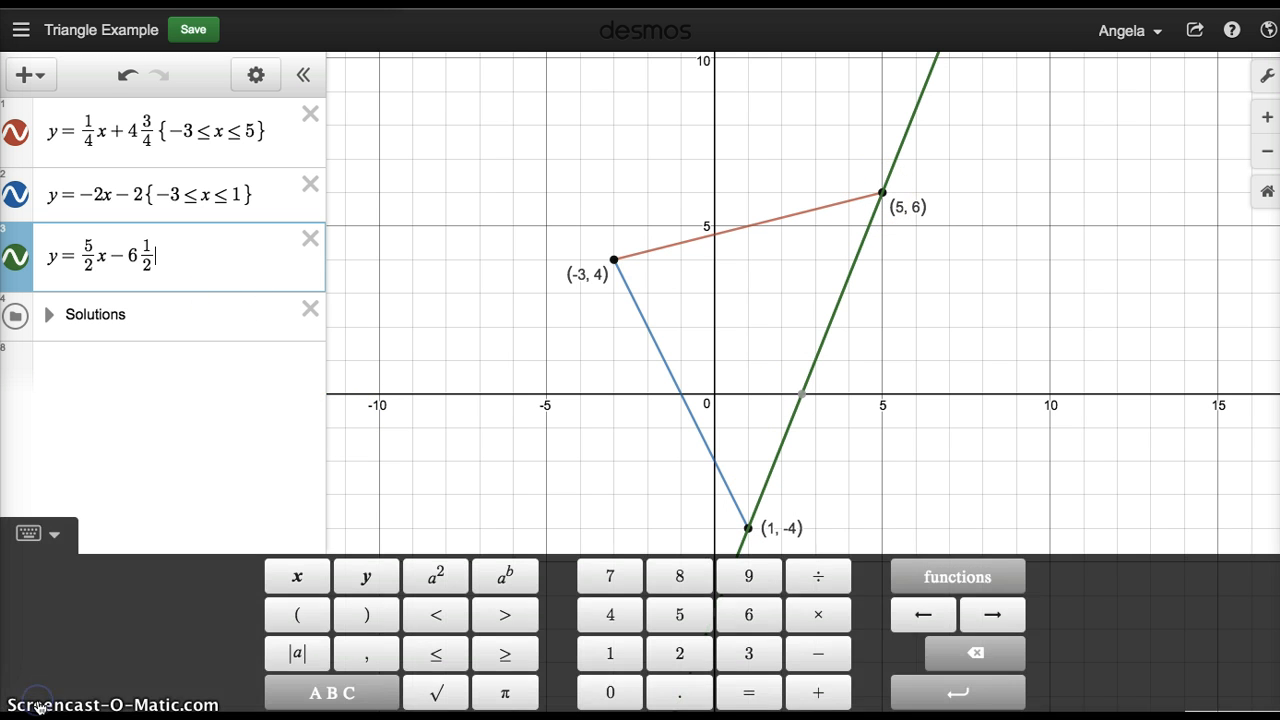
left_click(337, 690)
left_click(607, 694)
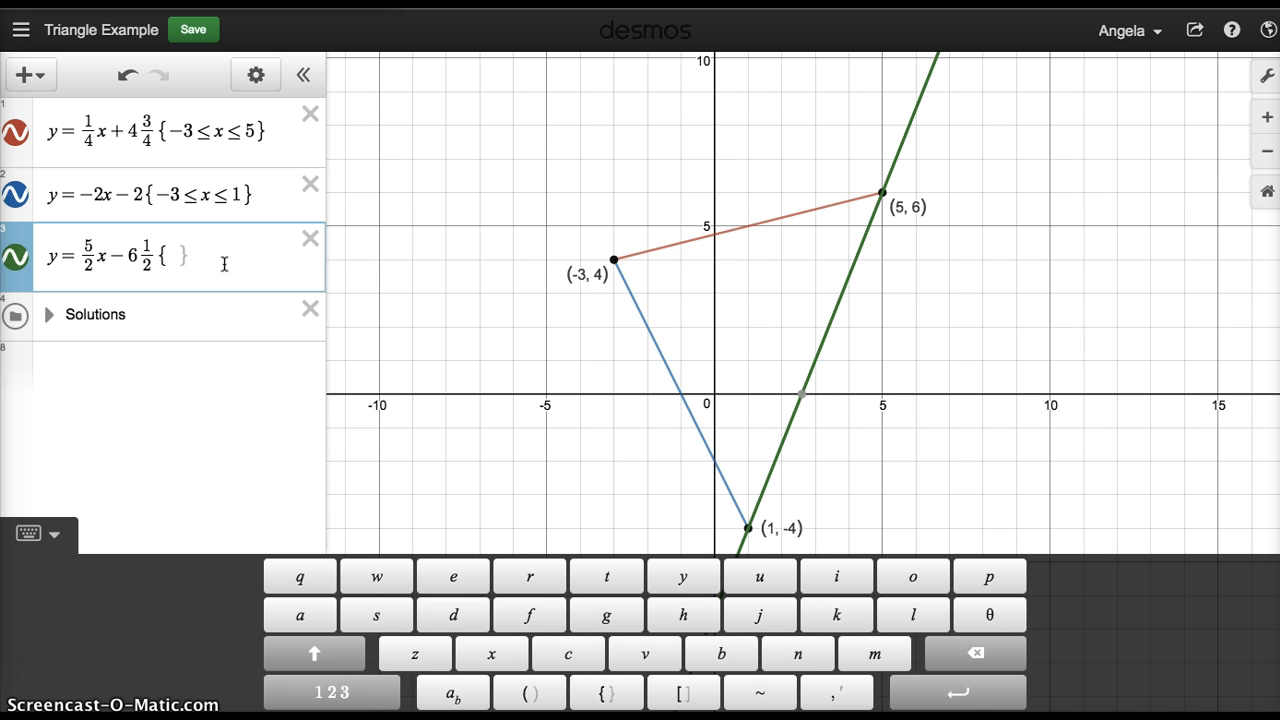
Fill the braces with 1 ≤ x ≤ 5, finish the equation and hide the keypad.
type("1")
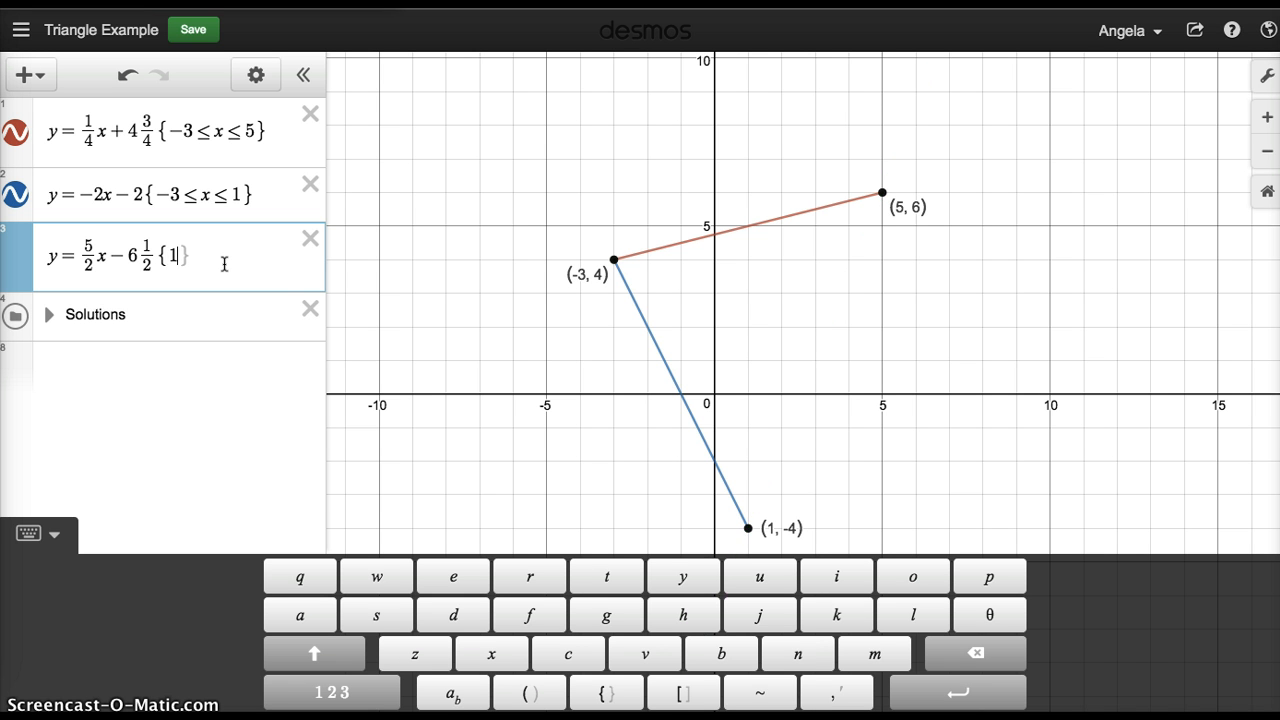
left_click(336, 693)
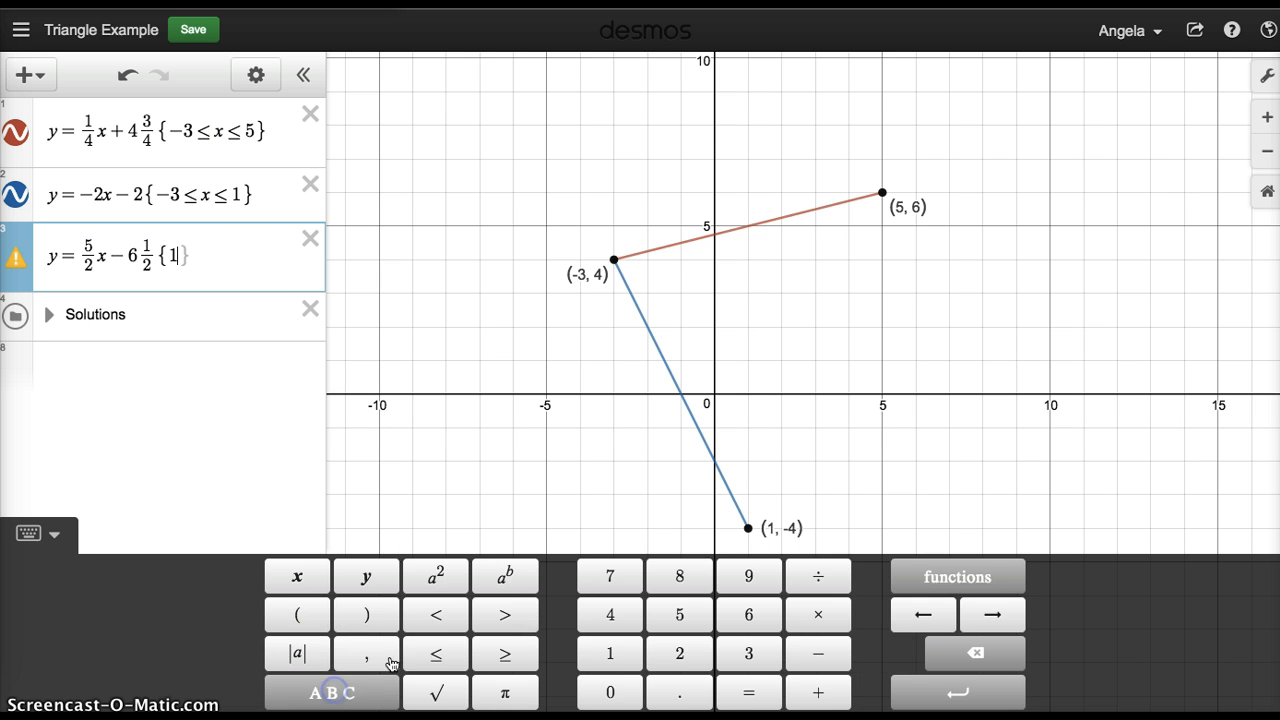
left_click(434, 655)
type("x")
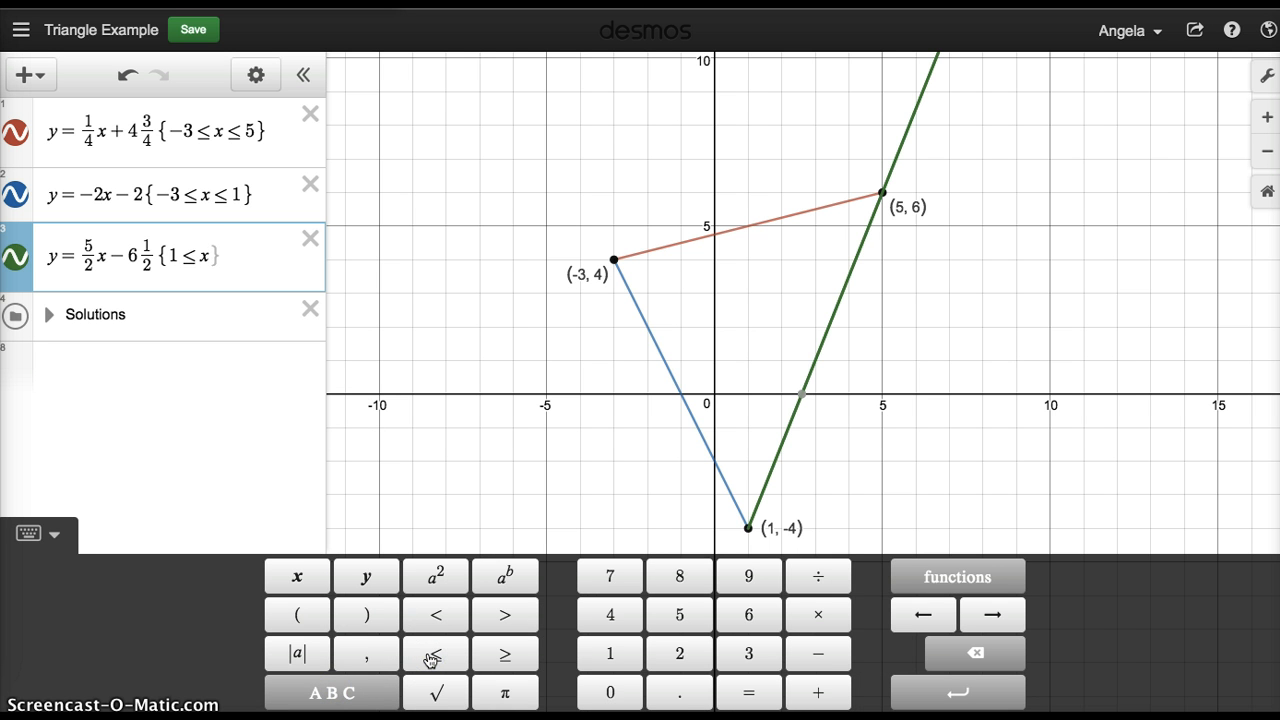
left_click(436, 662)
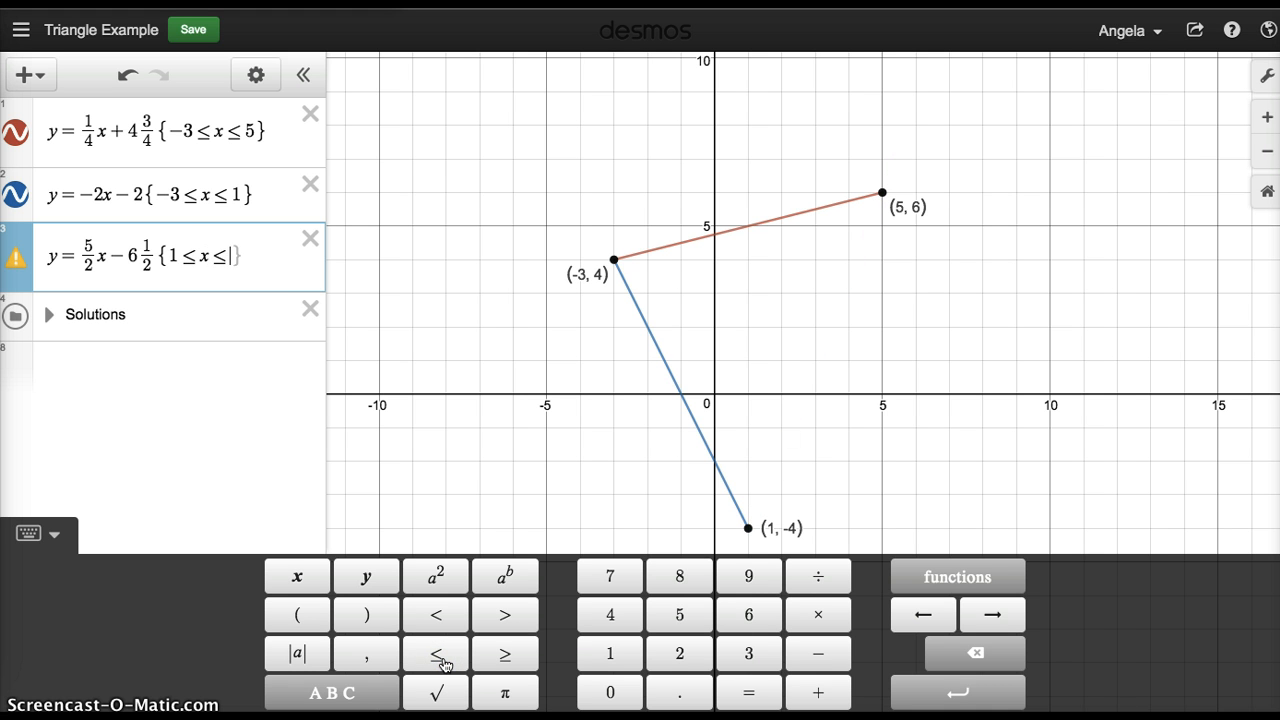
type("5")
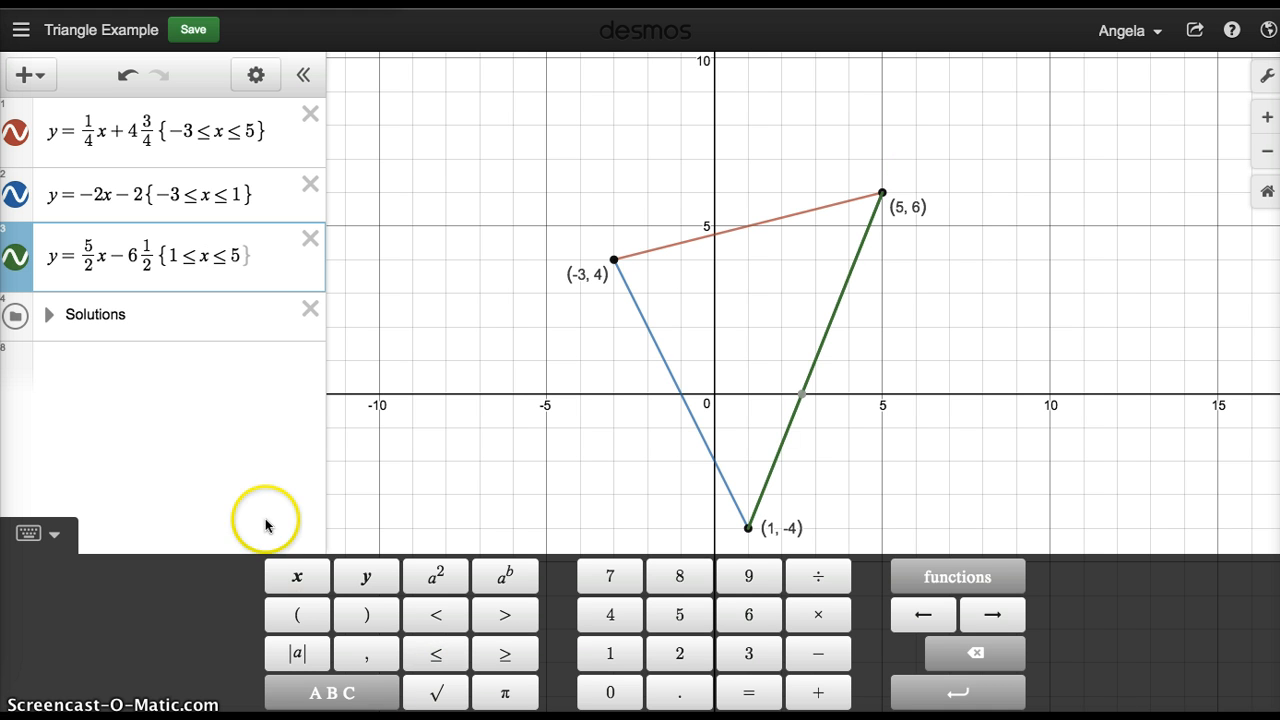
left_click(181, 357)
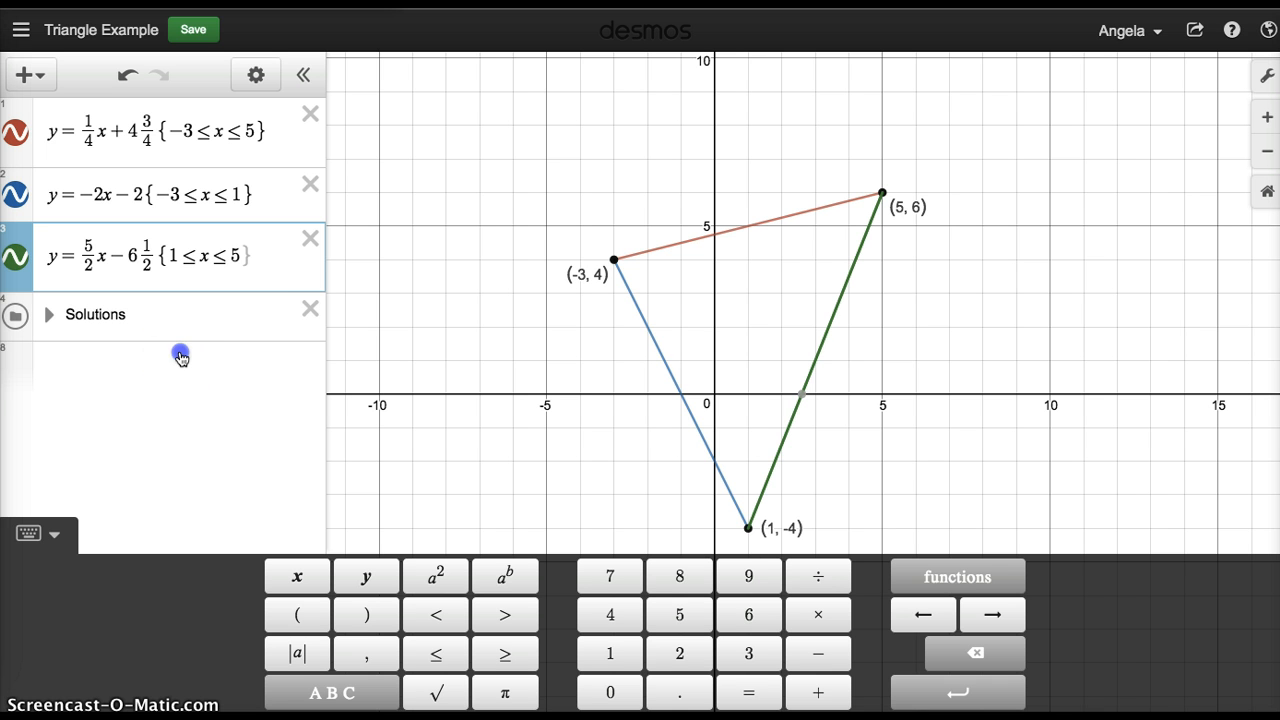
left_click(52, 533)
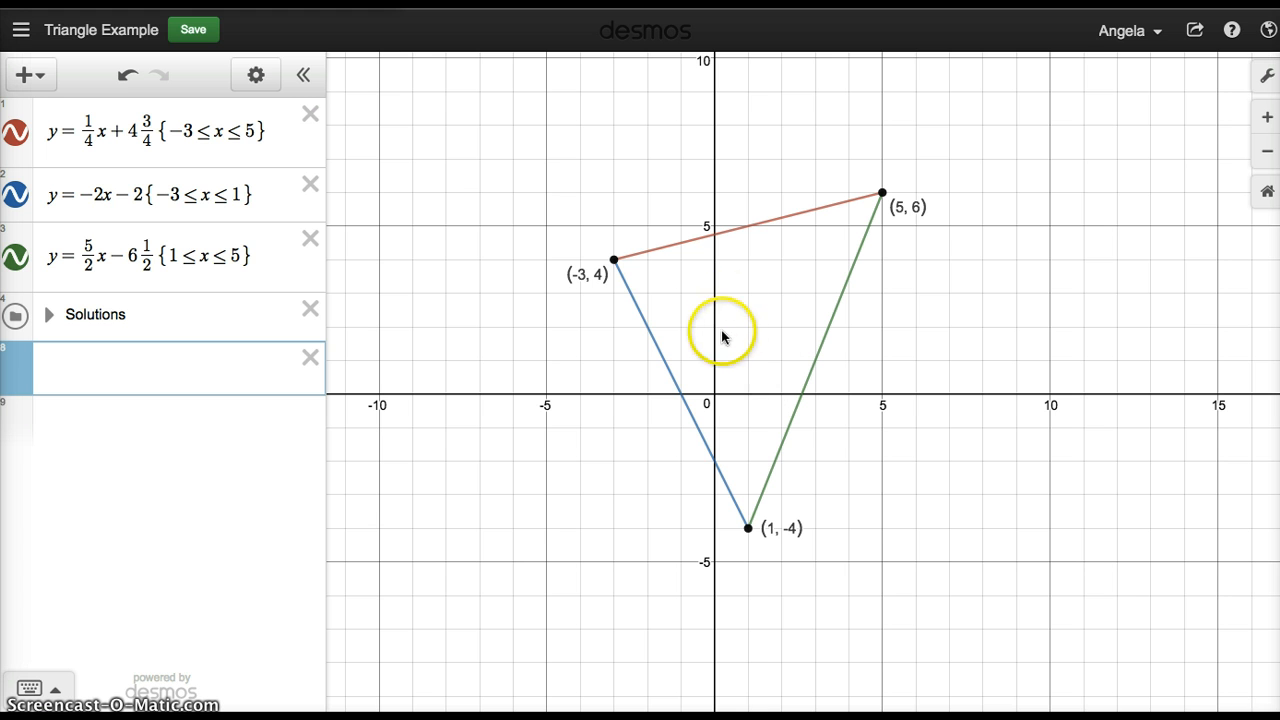